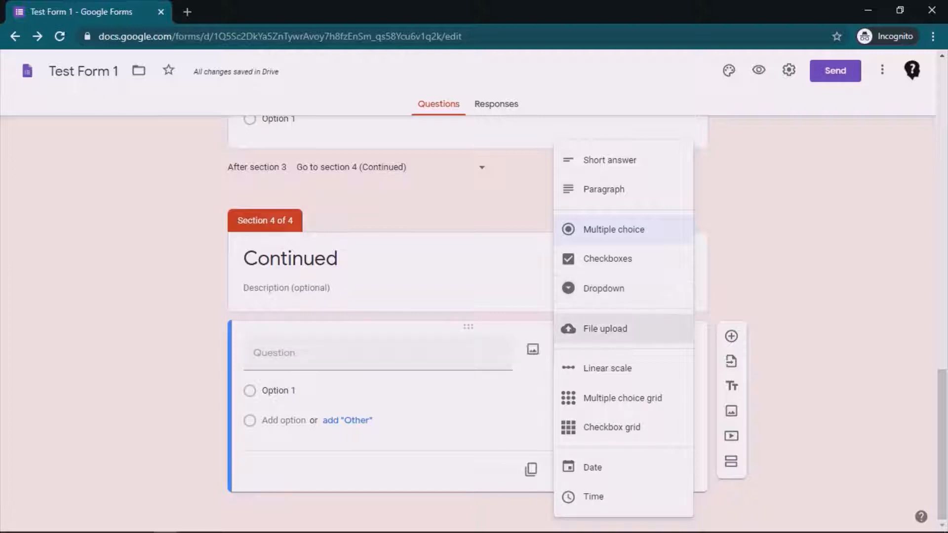
Make the section 4 question a file upload titled "Is your PUC valid? If yes, please upload a picture.".
click(605, 328)
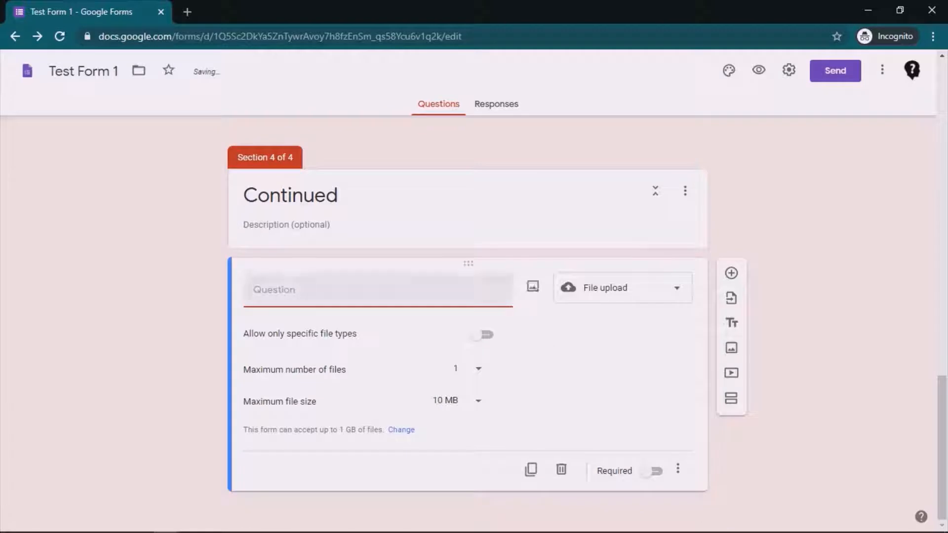
scroll(467, 324, up, 15)
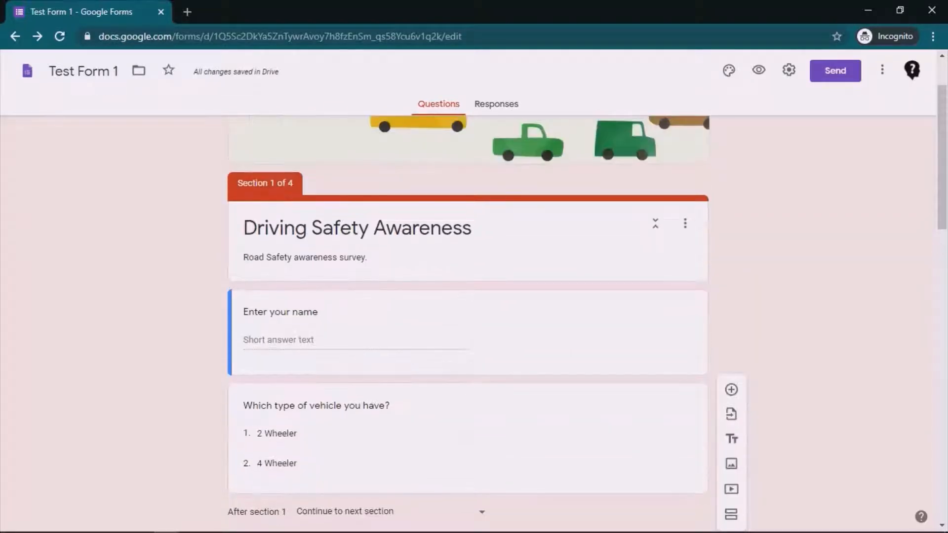
scroll(467, 325, down, 15)
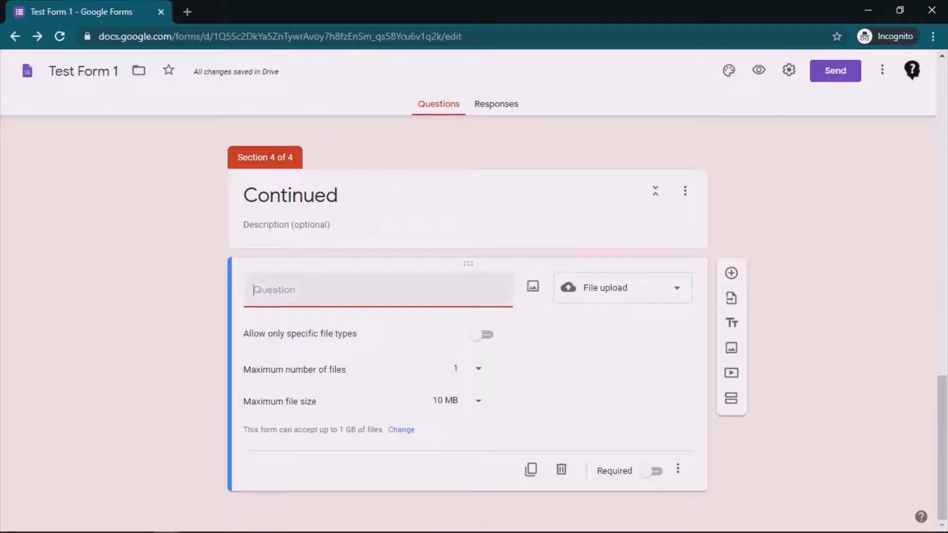
text(Is your PUC valid? )
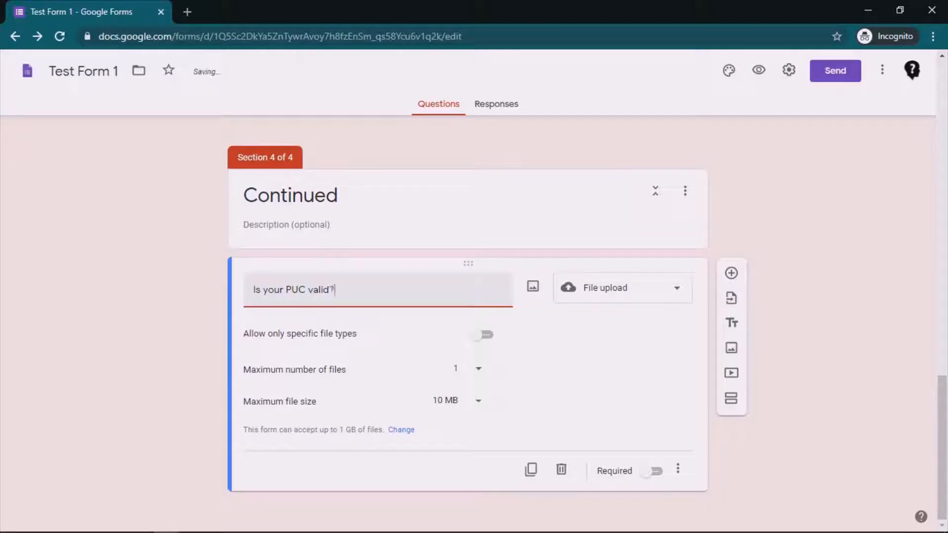
text(If yes, please upload)
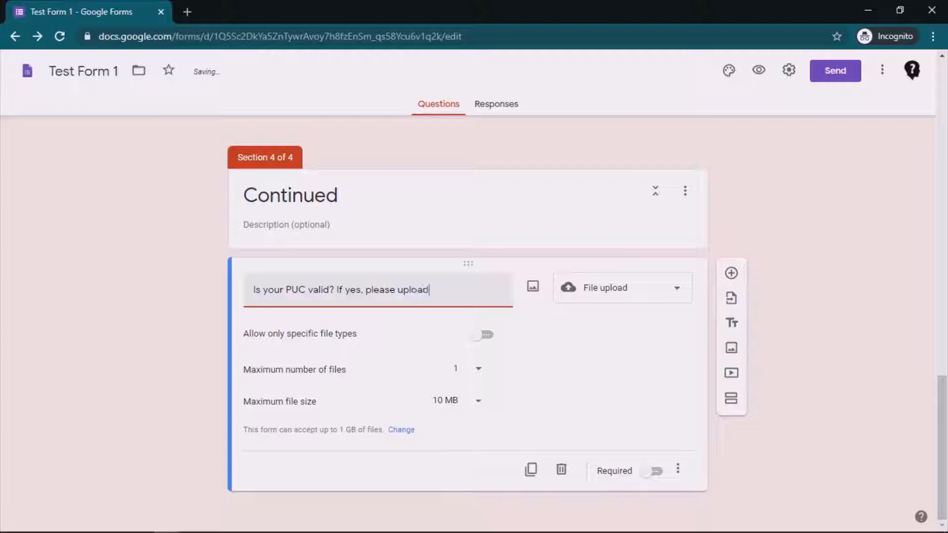
text( a picture.)
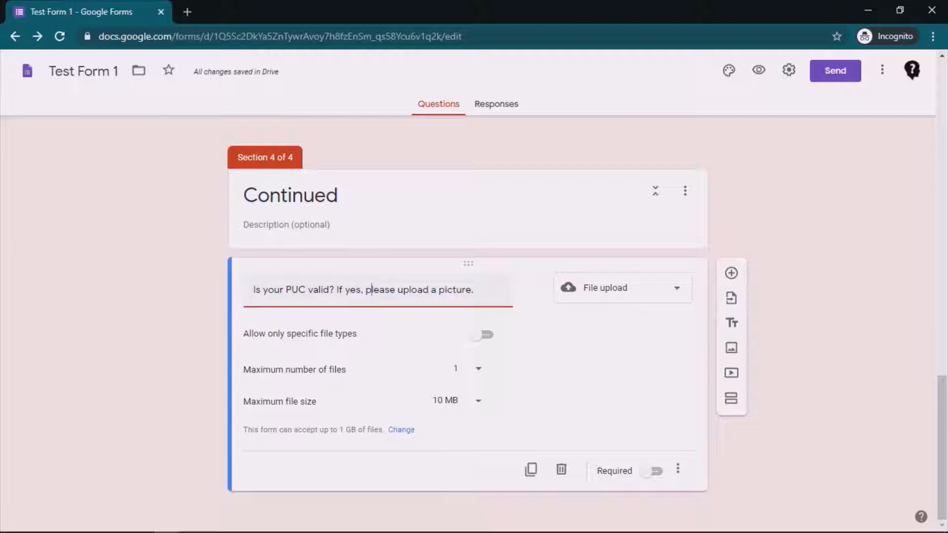
Set the upload question's maximum number of files to 5 and its maximum file size to 1 MB.
click(477, 369)
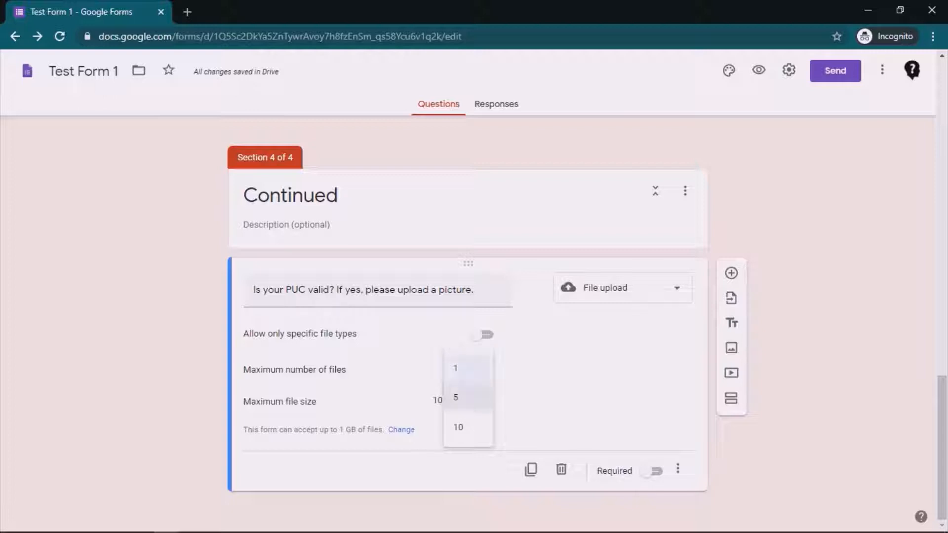
click(469, 398)
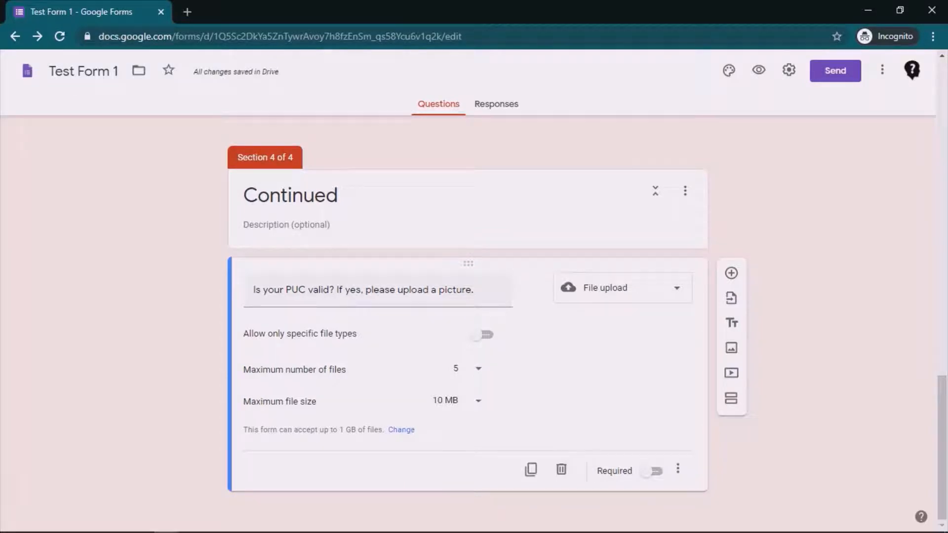
click(462, 400)
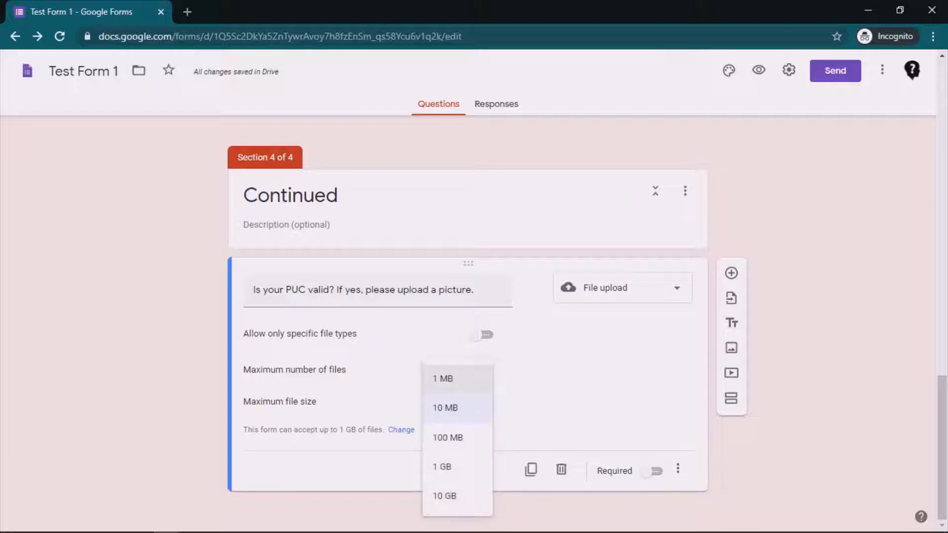
click(442, 379)
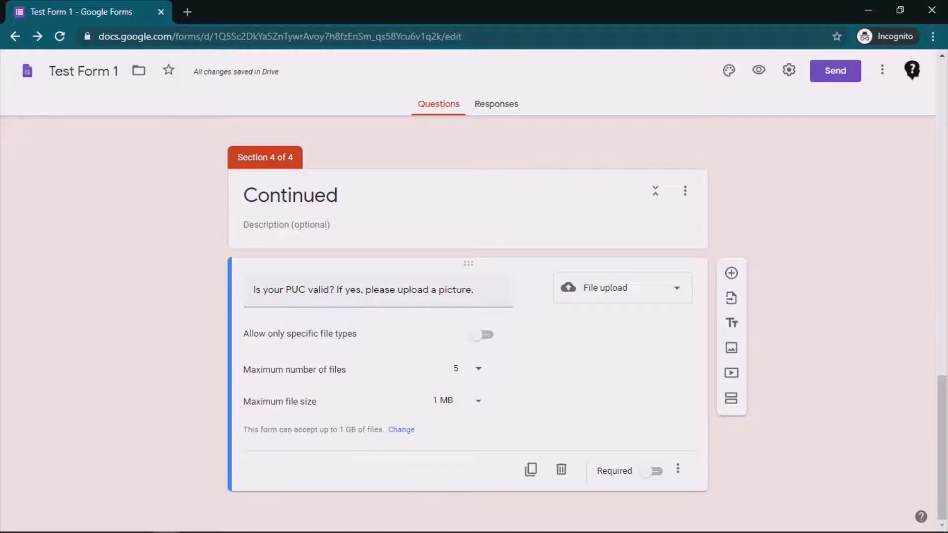
Look at the form's size options for all uploaded files and leave the settings without saving.
click(401, 429)
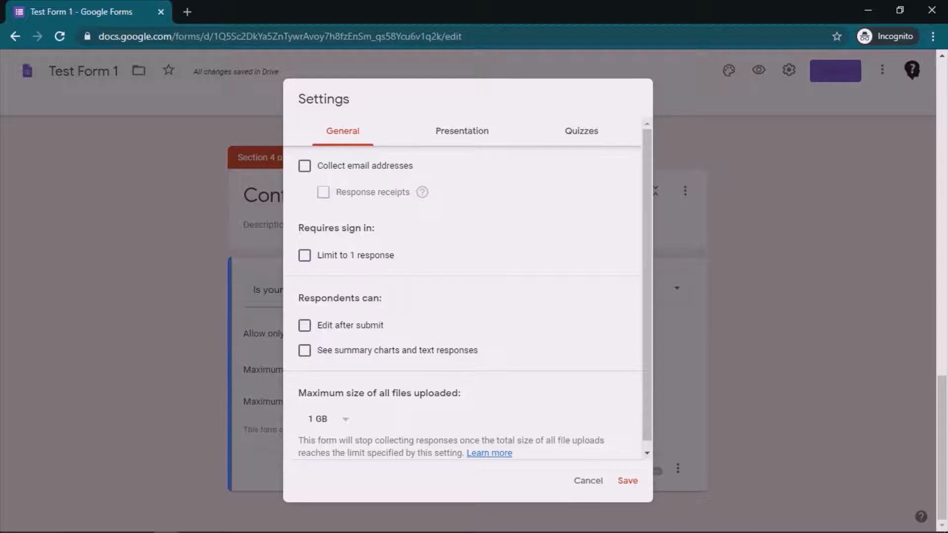
drag(380, 394, 387, 394)
click(328, 419)
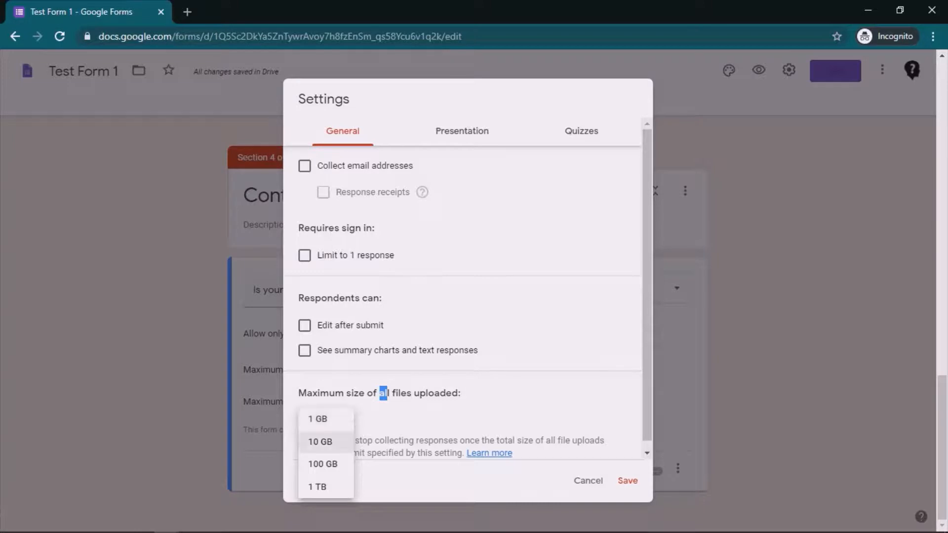
click(410, 420)
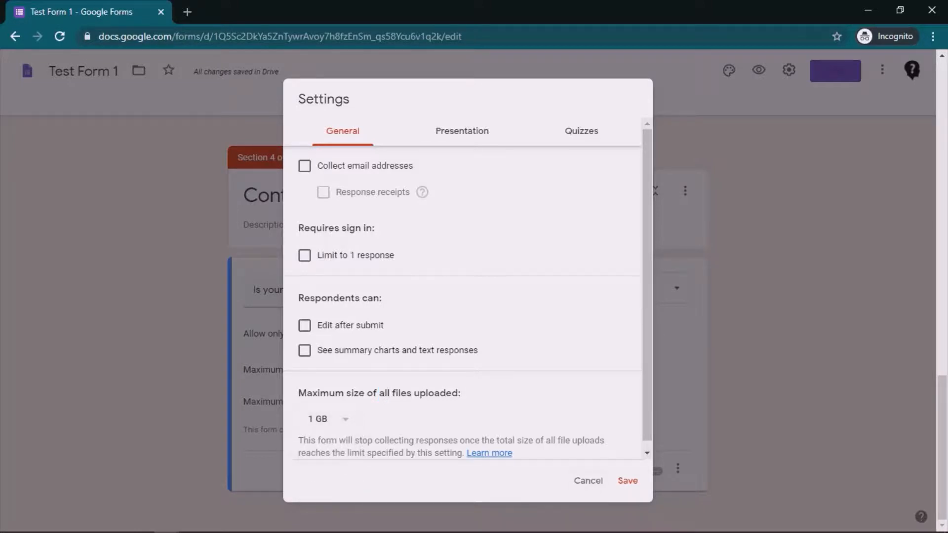
click(588, 481)
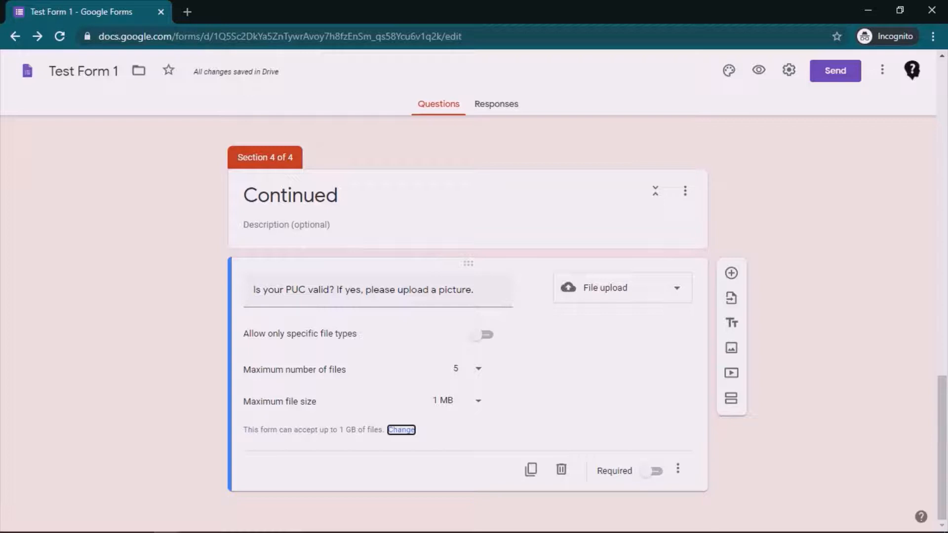
Restrict the upload question to specific file types and allow Image files.
drag(357, 334, 265, 334)
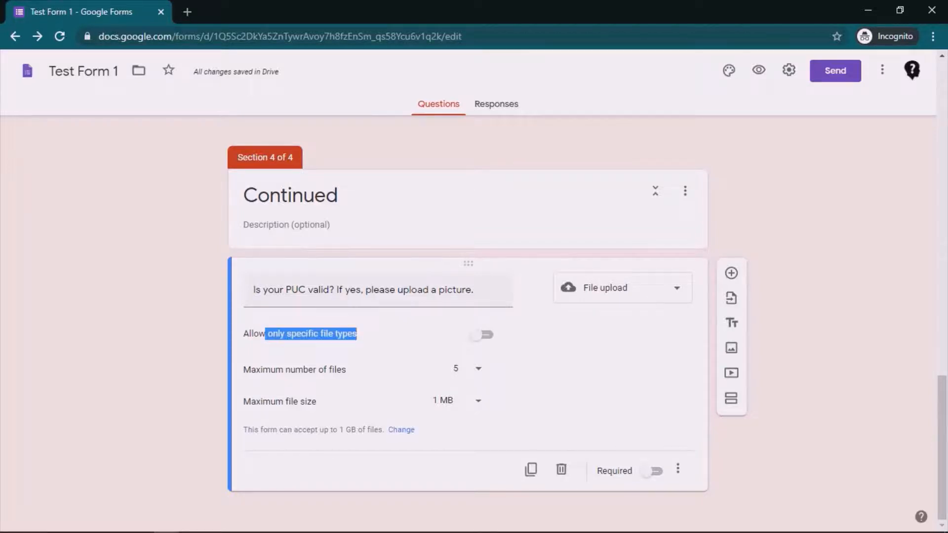
click(482, 334)
click(558, 377)
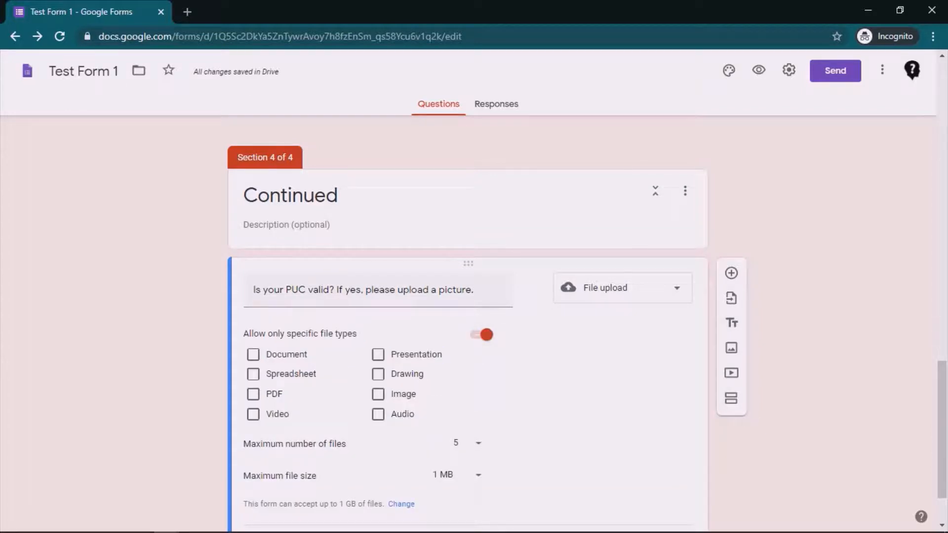
scroll(468, 321, down, 1)
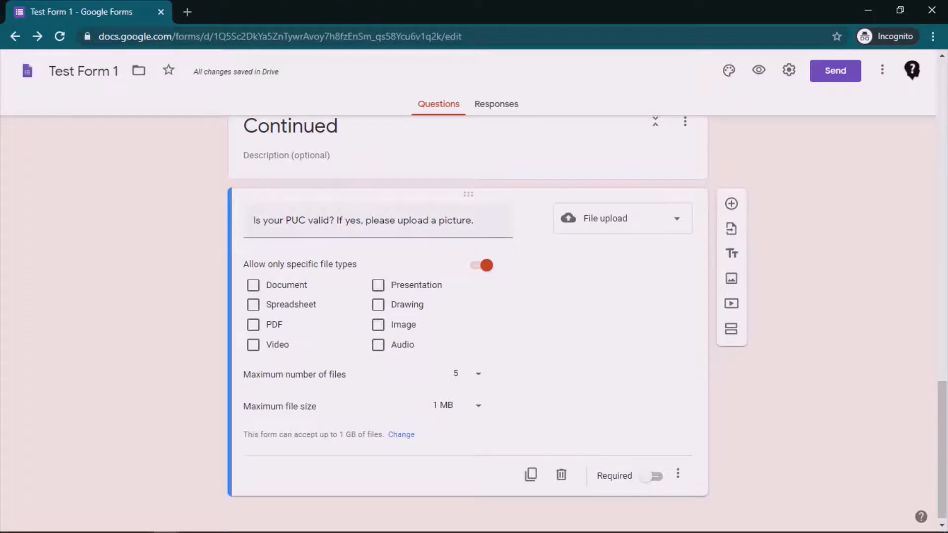
click(377, 325)
click(253, 285)
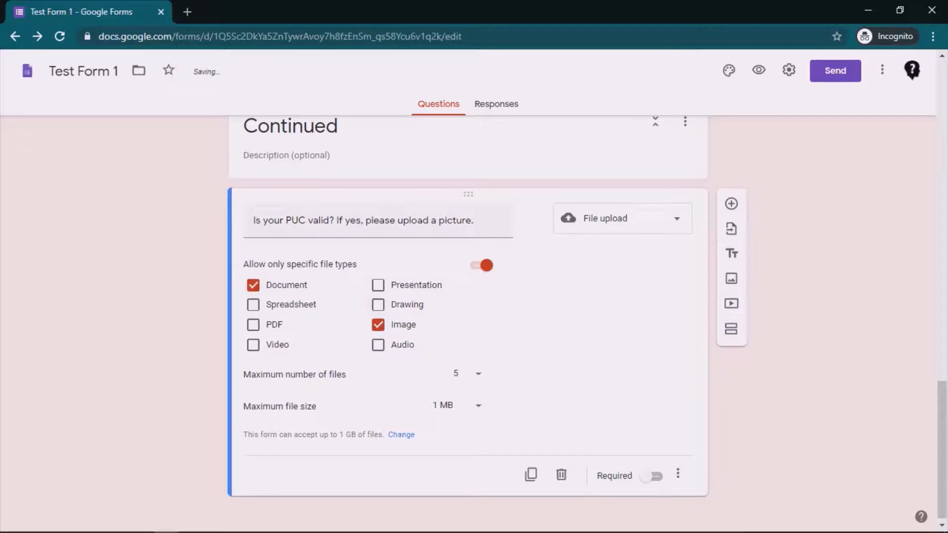
click(378, 285)
click(253, 304)
click(252, 324)
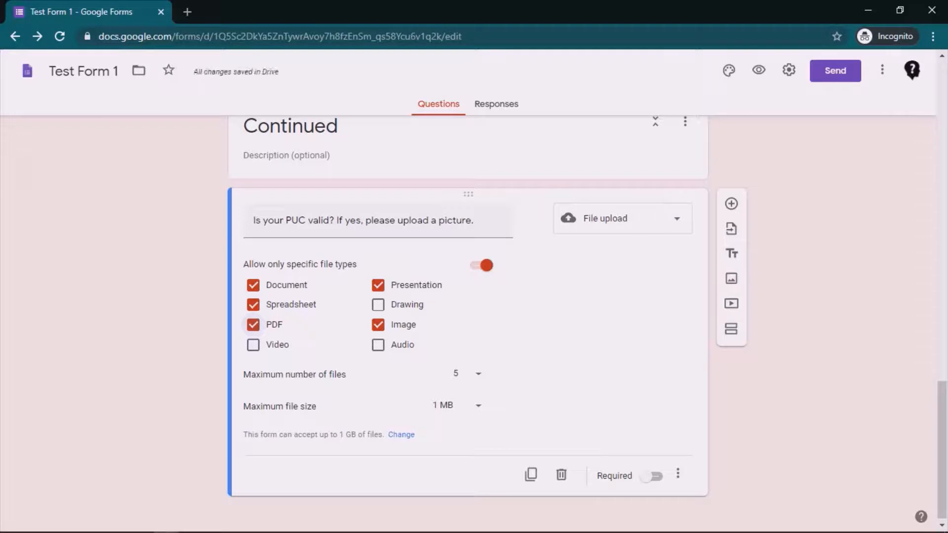
click(378, 285)
click(253, 325)
click(253, 304)
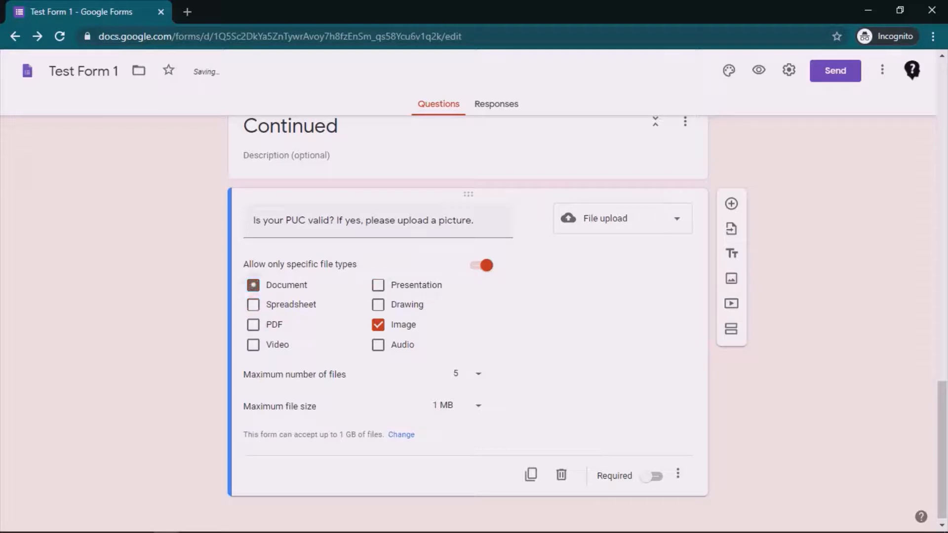
click(252, 285)
Show a description on the upload question and retitle the question "Please upload a picture of your vehicle PUC.".
click(677, 474)
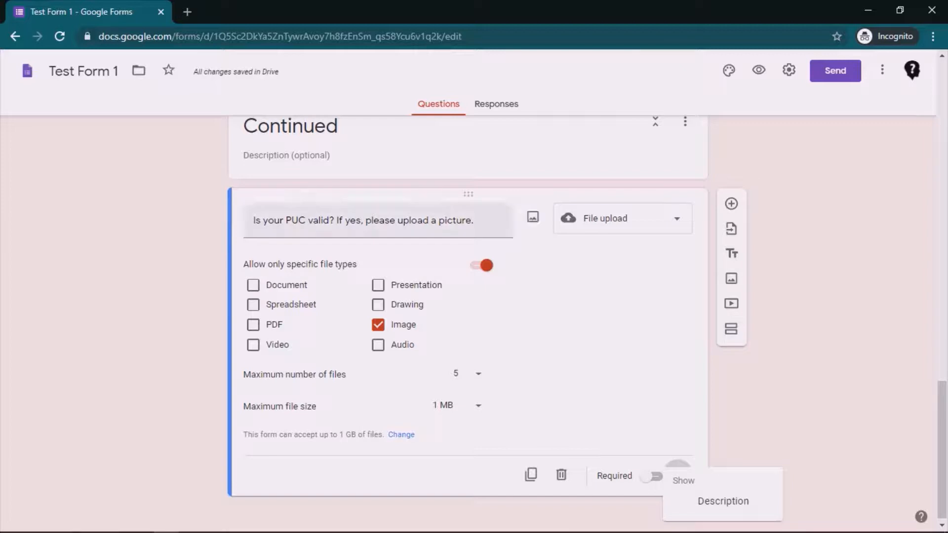
click(723, 502)
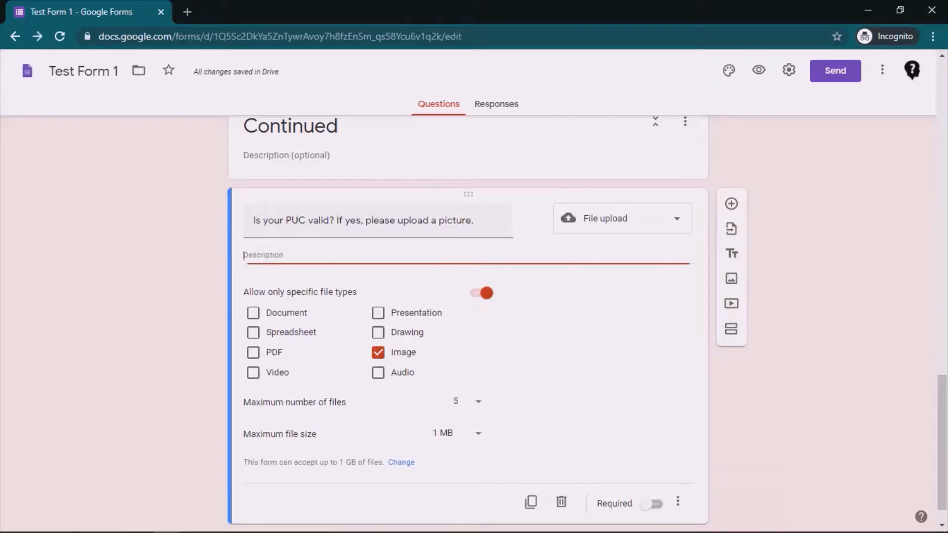
click(366, 220)
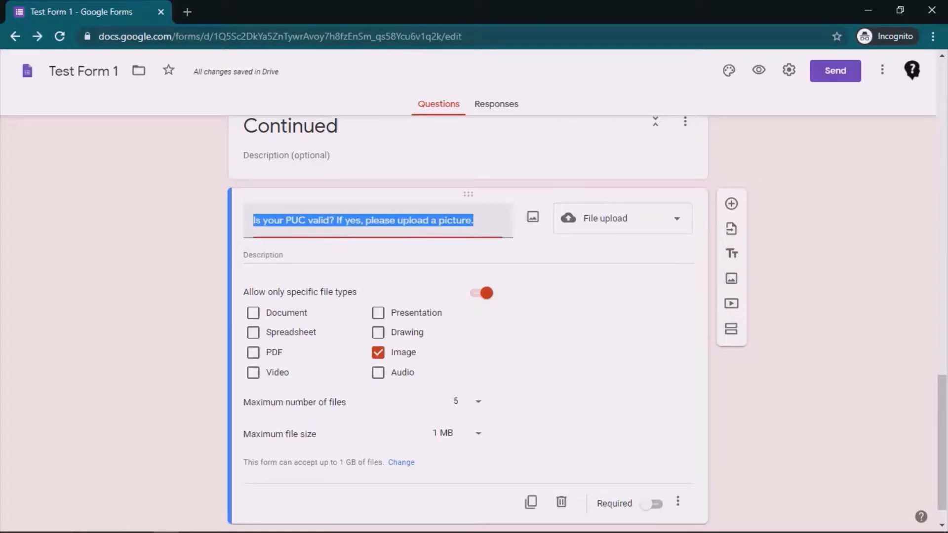
click(366, 221)
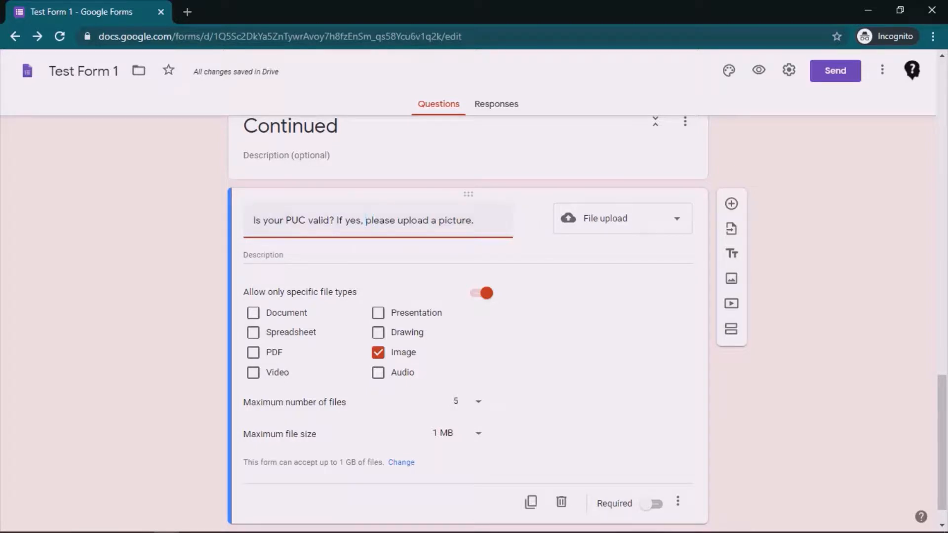
drag(372, 220, 253, 221)
text(P)
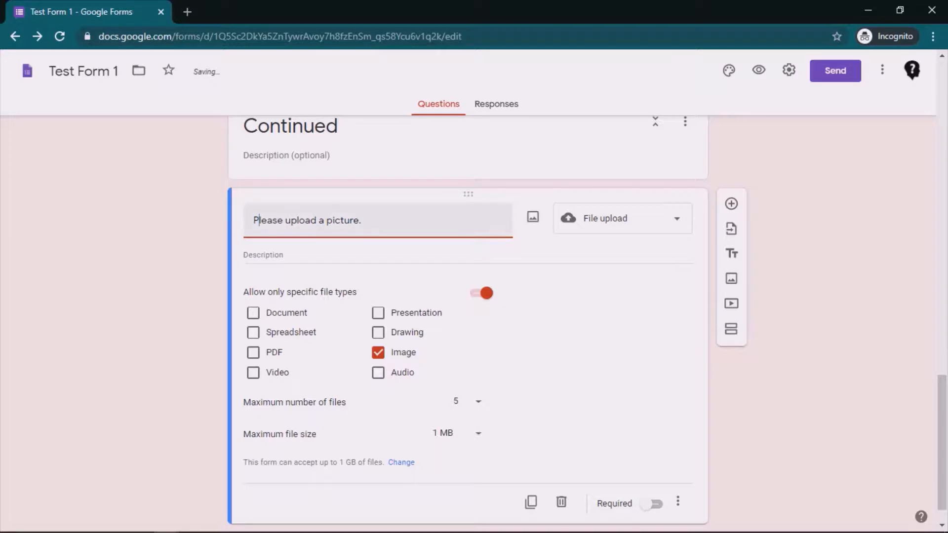
click(363, 220)
key(BackSpace)
text(of)
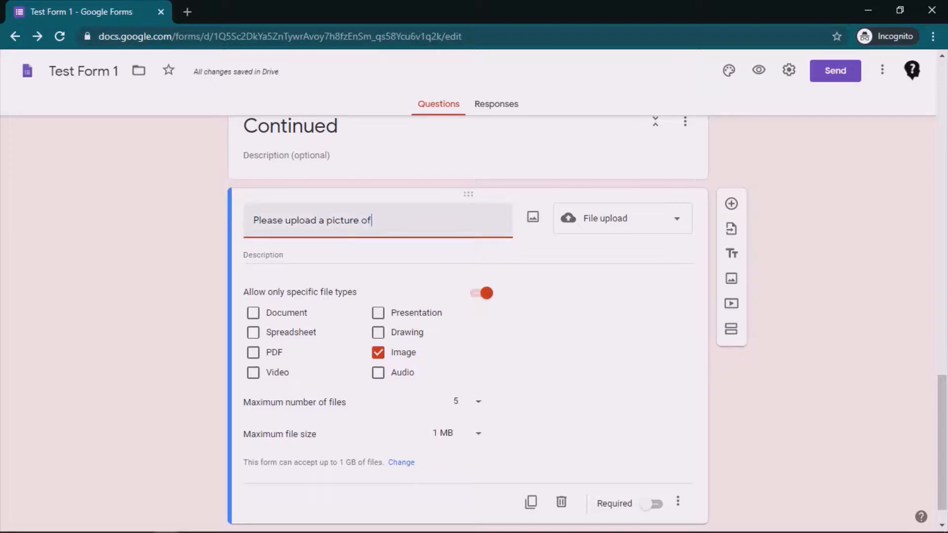
text( your vehicl)
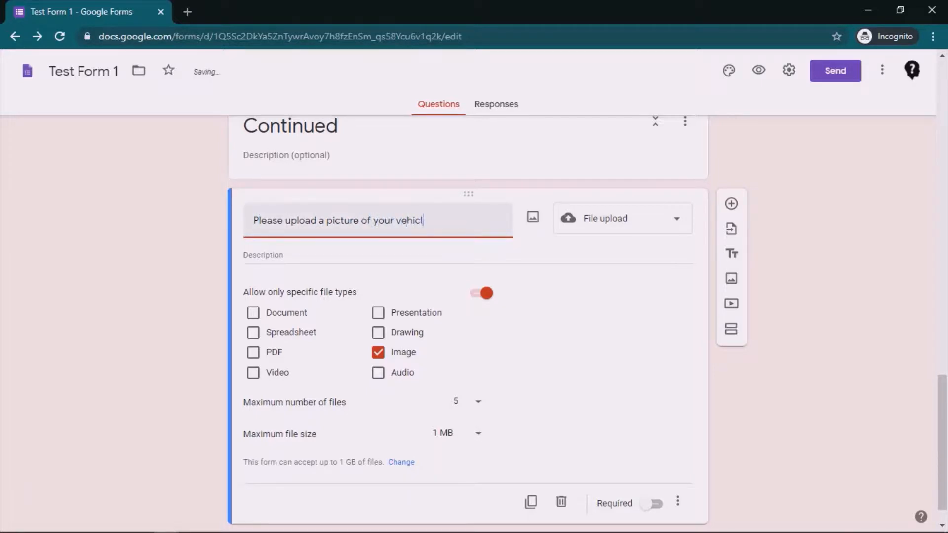
text(e PUC.)
Enter "If PUC is not valid, skip to next section / question." as the upload question's description.
key(Tab)
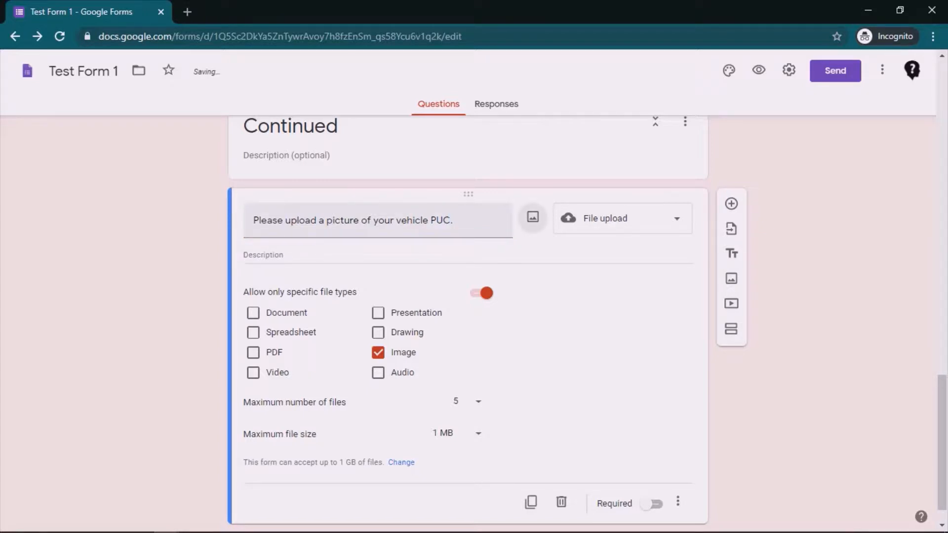
key(Tab)
text(I fh)
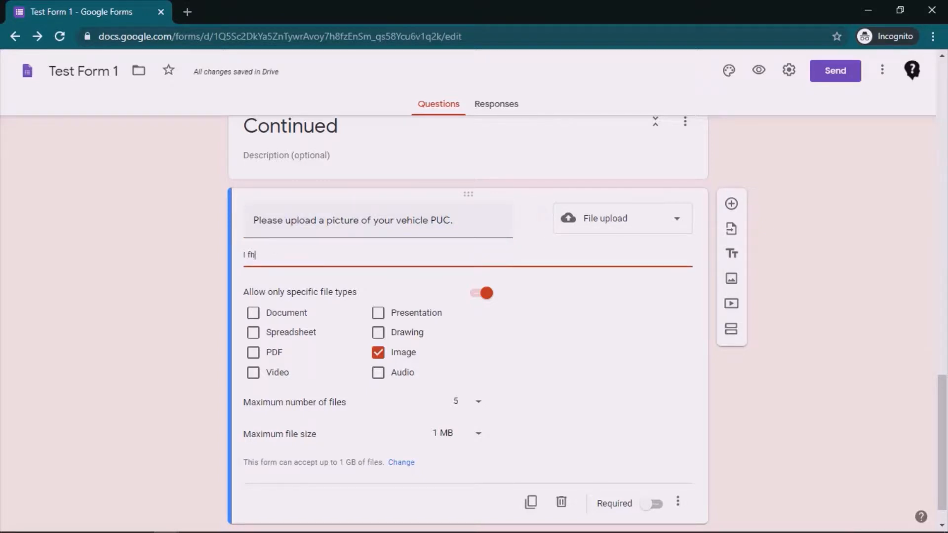
key(BackSpace)
key(BackSpace)
key(BackSpace)
key(BackSpace)
text(If PUC is not vali)
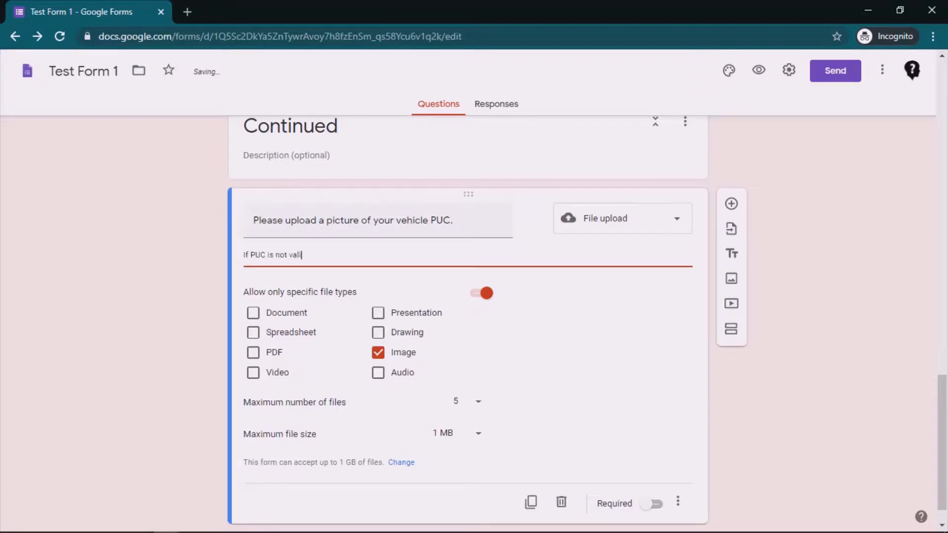
text(d, skip)
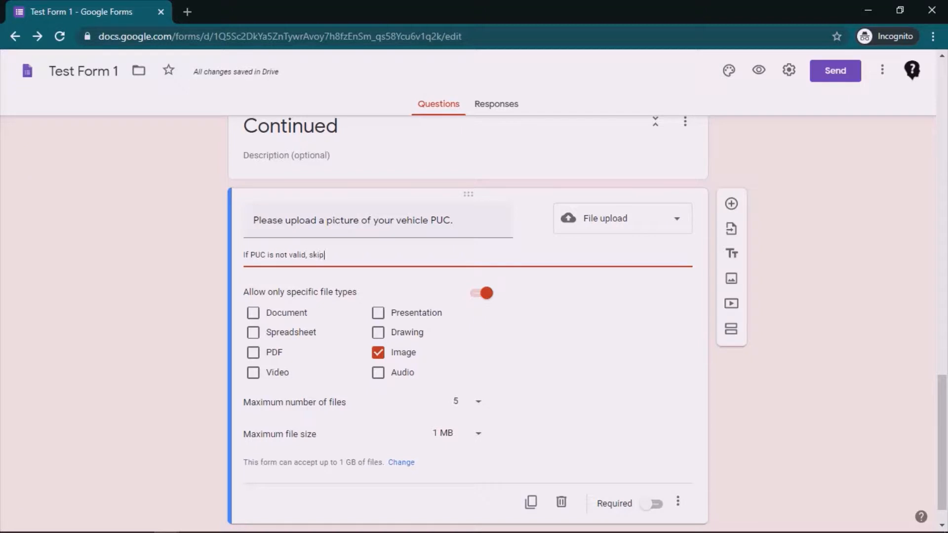
text( to next section :/)
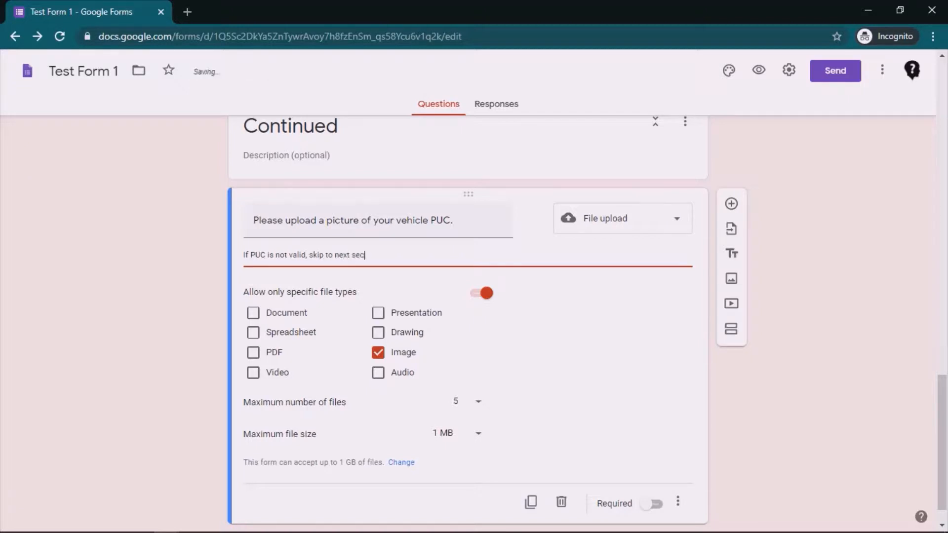
text( question.)
Preview the form and advance through its pages to the Continued section.
click(759, 70)
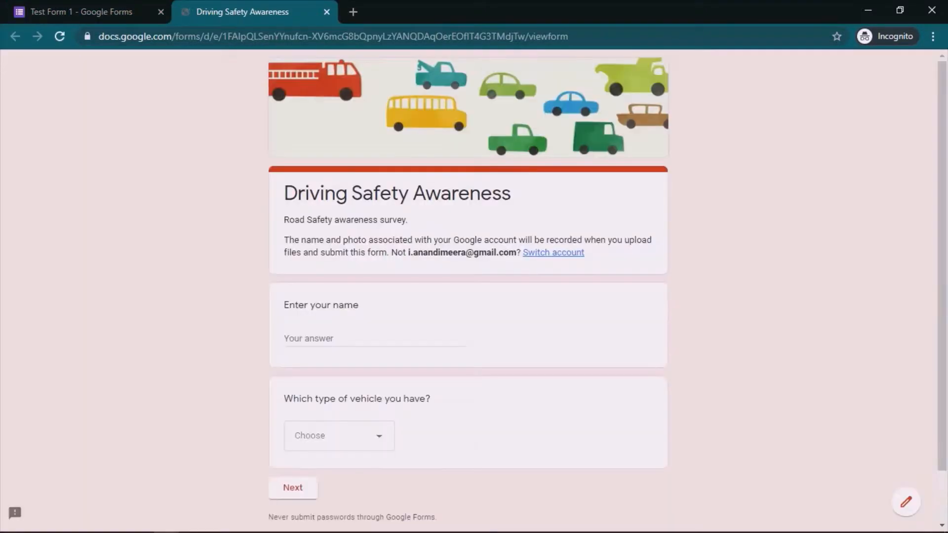
click(292, 487)
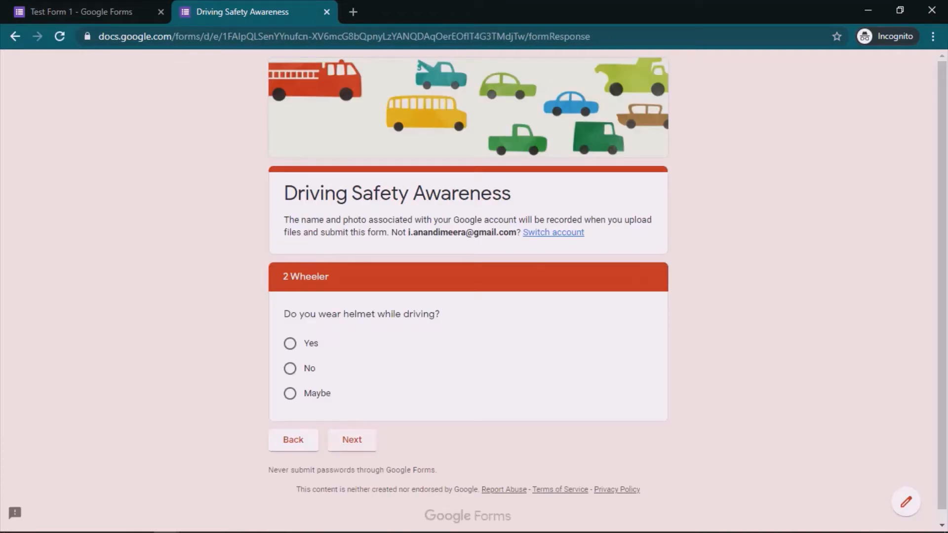
click(352, 440)
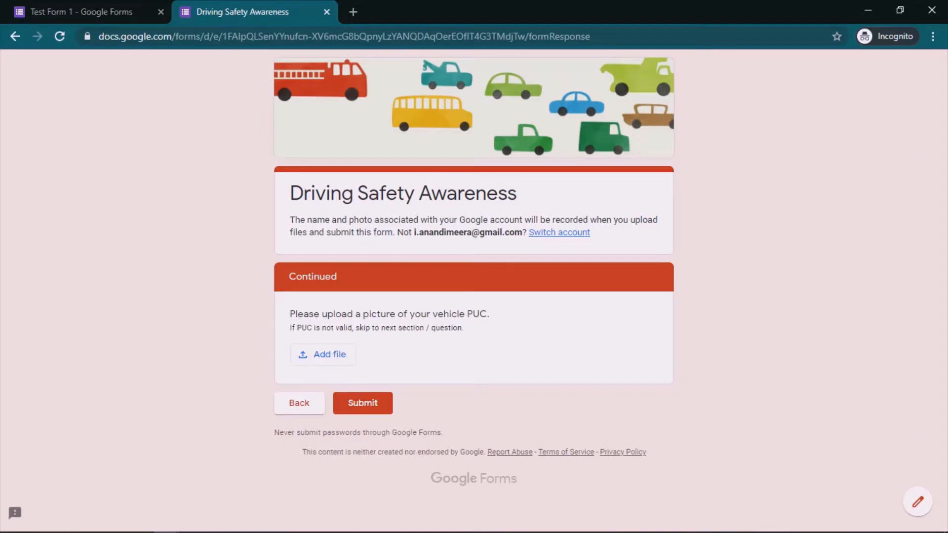
Examine the upload question's title, description and file insertion window, then close the preview.
drag(295, 314, 488, 314)
click(487, 314)
drag(294, 328, 416, 327)
click(416, 328)
click(323, 355)
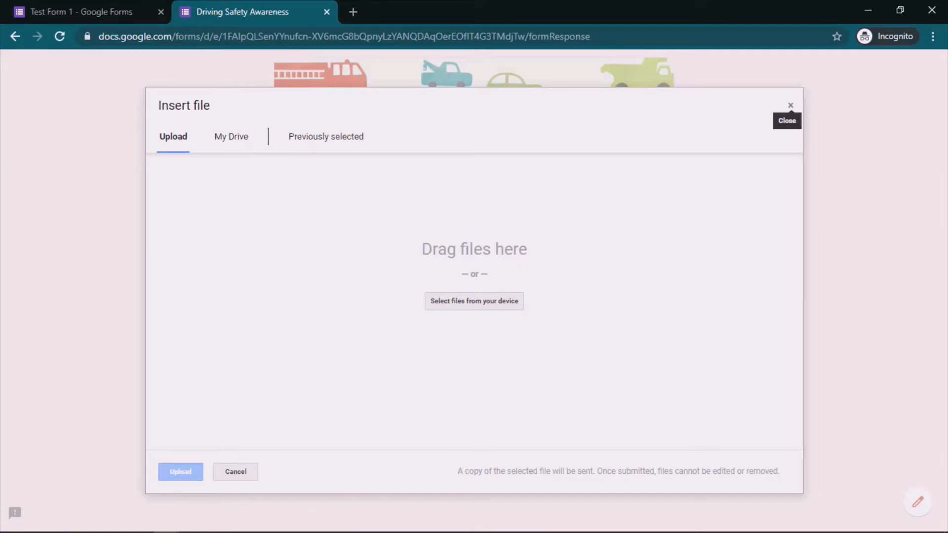
click(791, 106)
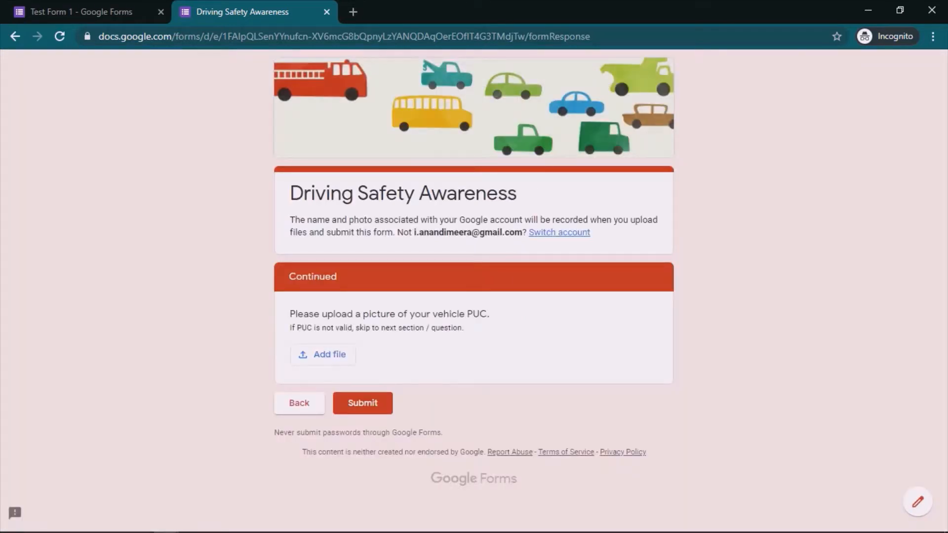
click(326, 11)
key(Return)
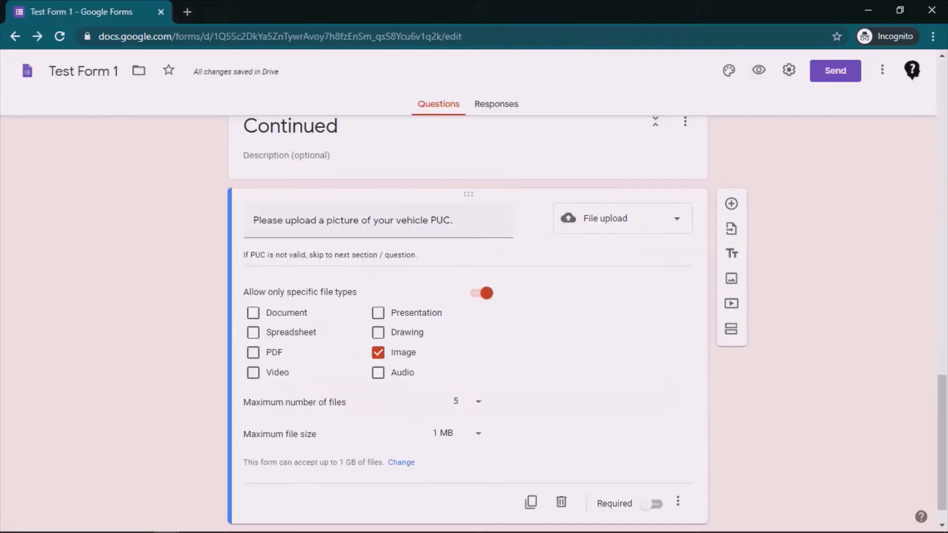